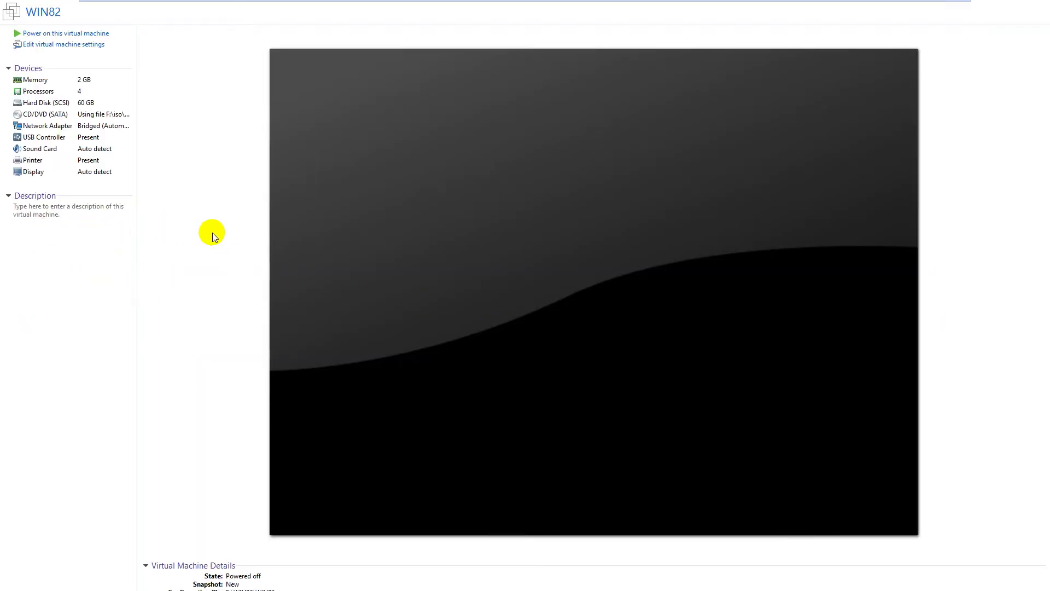
# Add a new 60 GB virtual hard disk to the WIN82 virtual machine, stored as WIN82-3.vmdk.
pyautogui.doubleClick(79, 102)
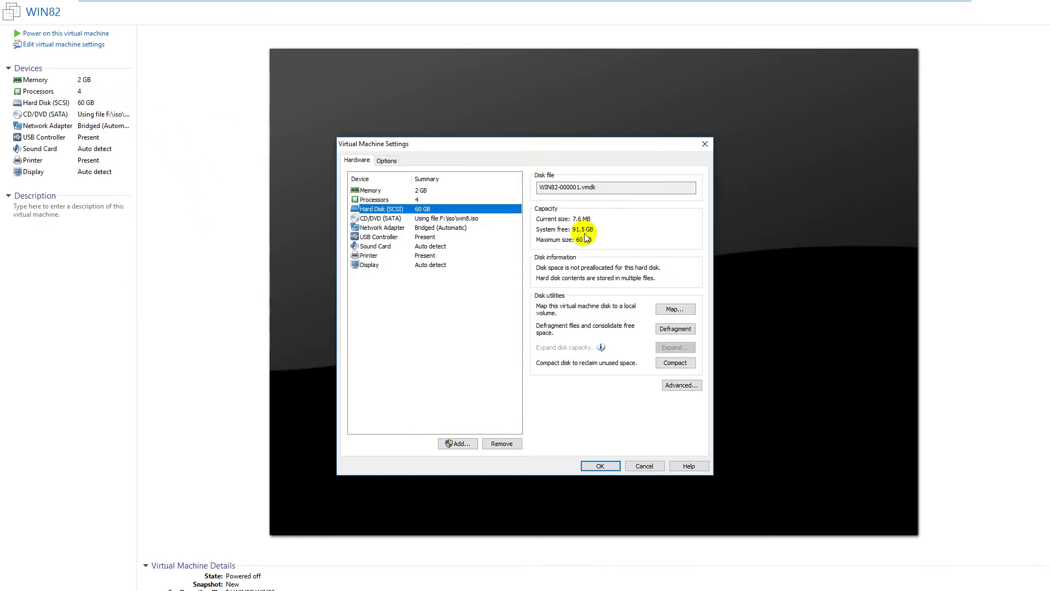
pyautogui.click(461, 444)
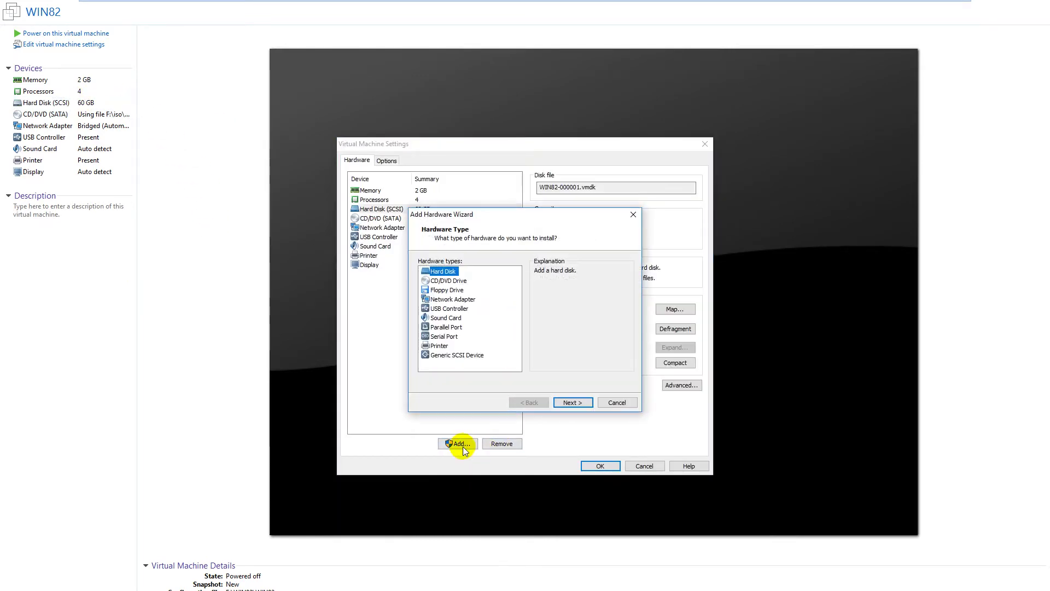
pyautogui.click(574, 404)
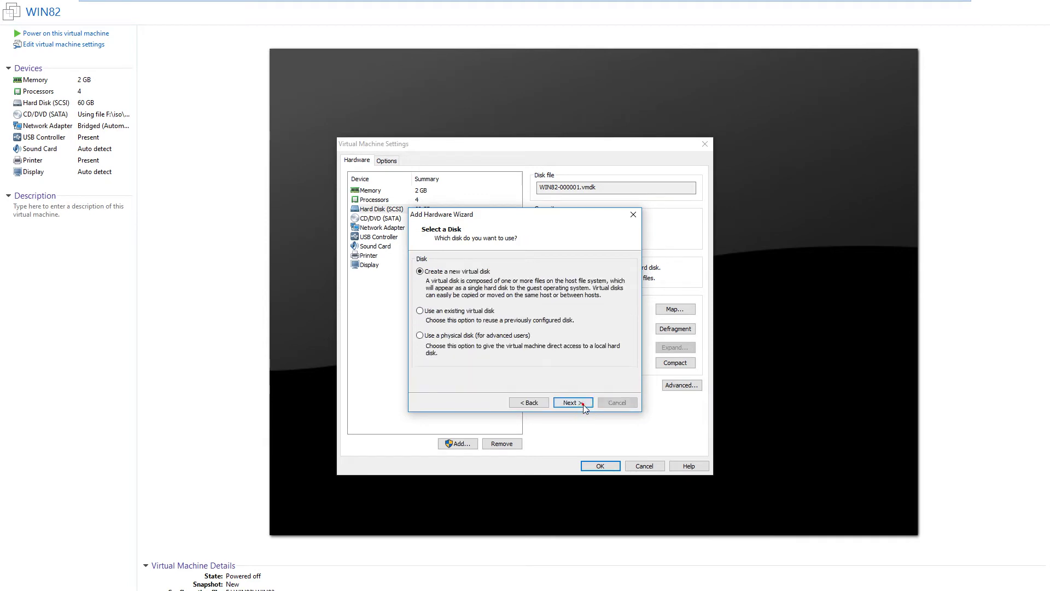
pyautogui.click(571, 403)
pyautogui.click(571, 403)
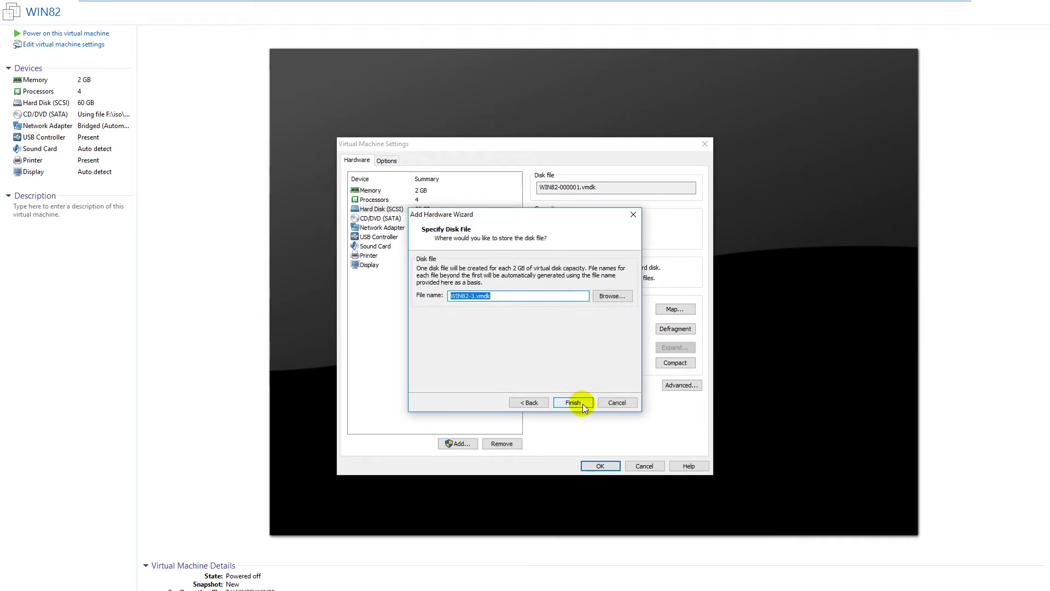
pyautogui.click(573, 403)
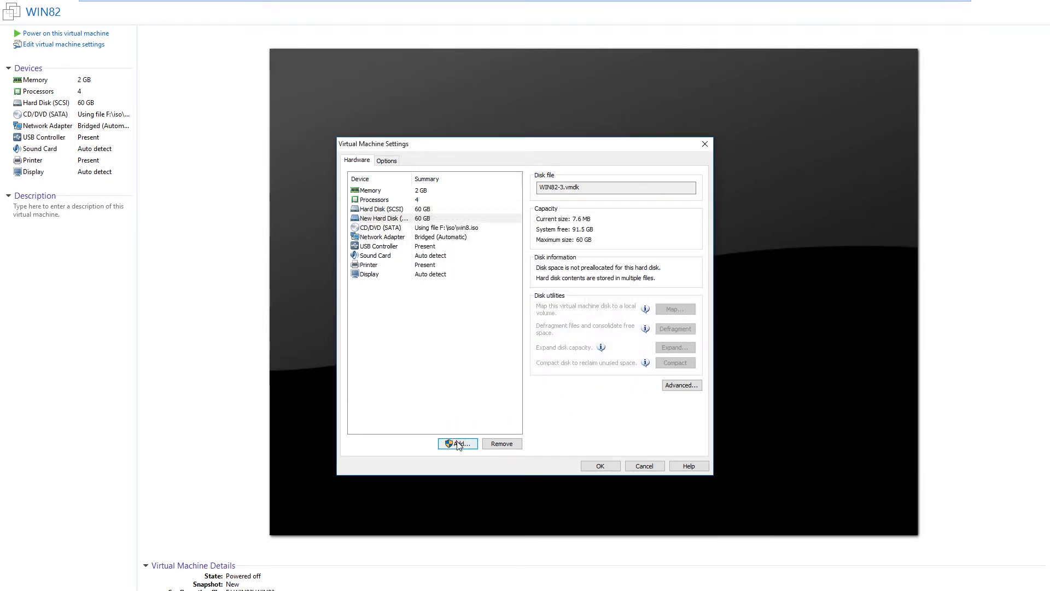
# Add another new 60 GB virtual hard disk with the default options, stored as WIN82-4.vmdk.
pyautogui.click(458, 444)
pyautogui.click(573, 402)
pyautogui.click(573, 403)
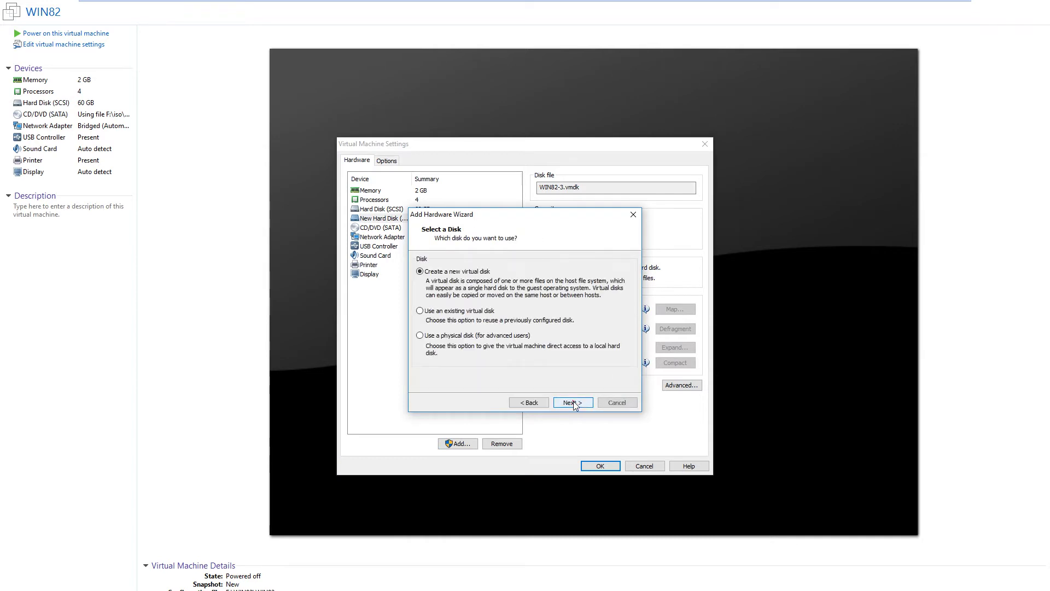
pyautogui.click(572, 403)
pyautogui.click(572, 402)
pyautogui.click(572, 403)
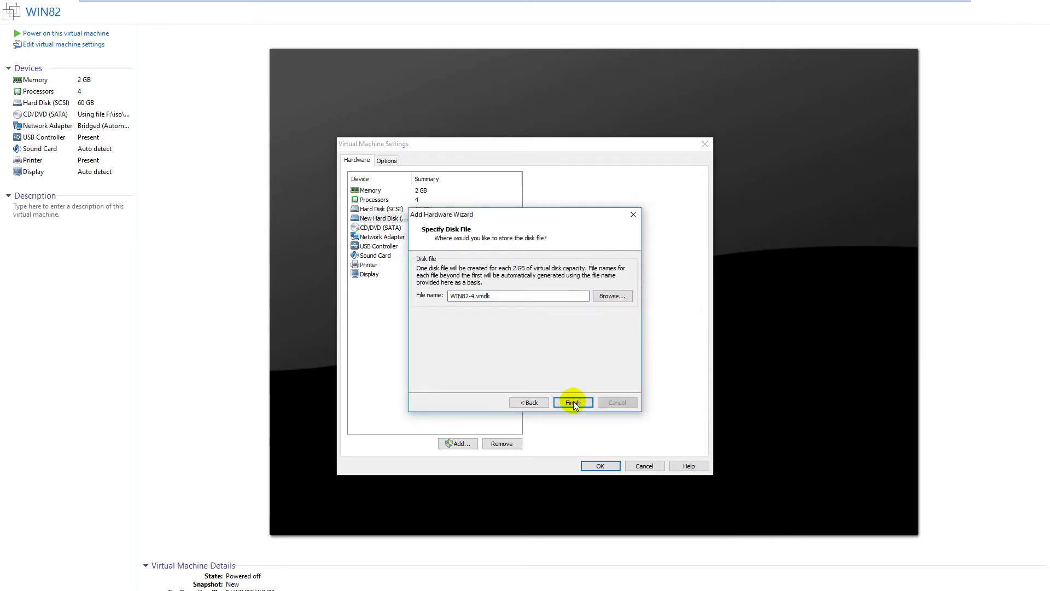
# Add a third new 60 GB virtual hard disk, stored as WIN82-5.vmdk, and apply the virtual machine settings.
pyautogui.click(464, 443)
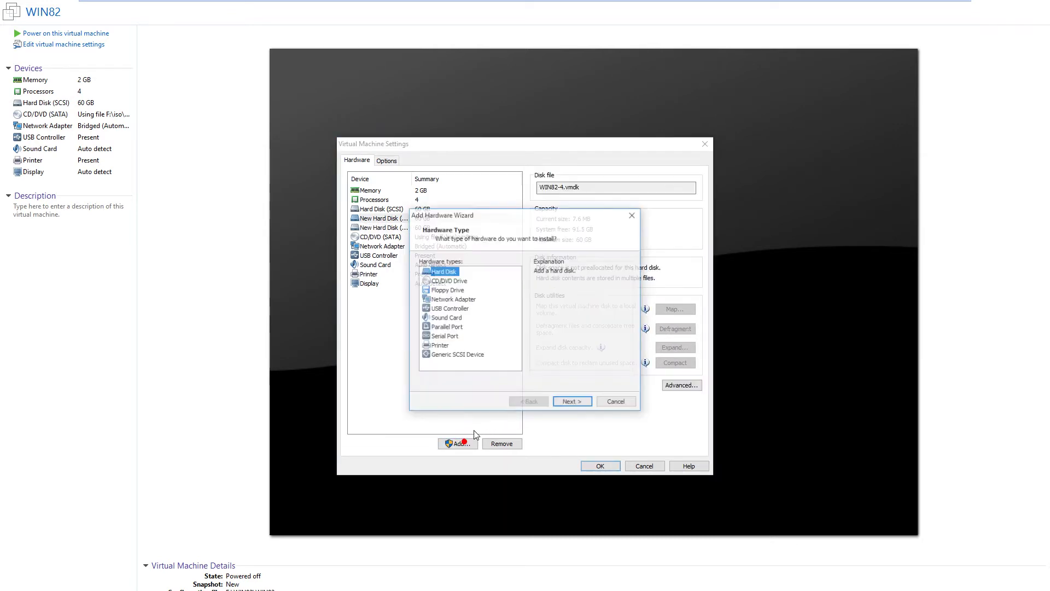
pyautogui.click(571, 402)
pyautogui.click(572, 403)
pyautogui.click(572, 402)
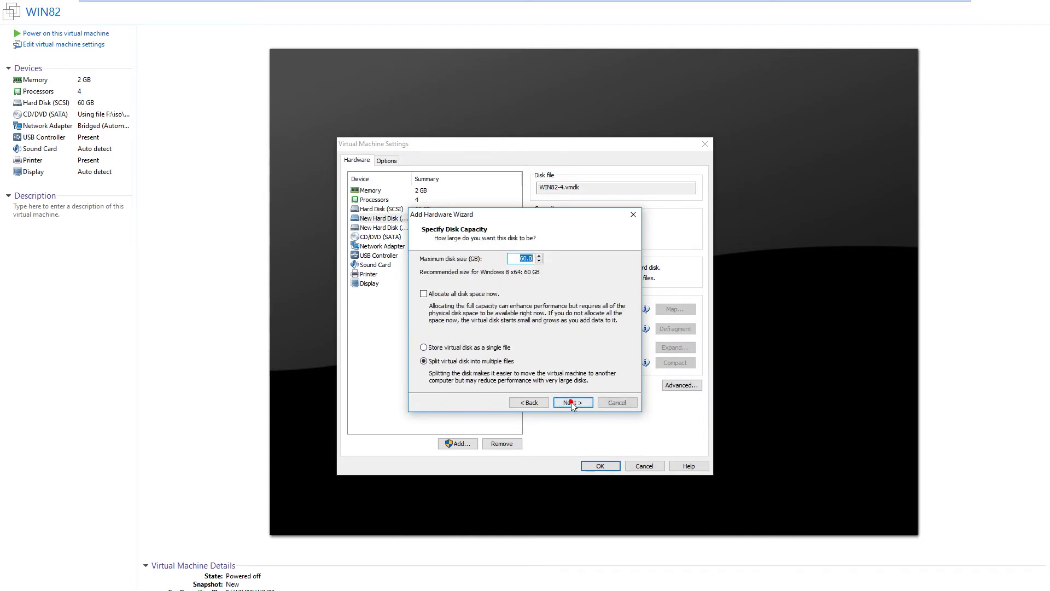
pyautogui.click(573, 403)
pyautogui.click(572, 402)
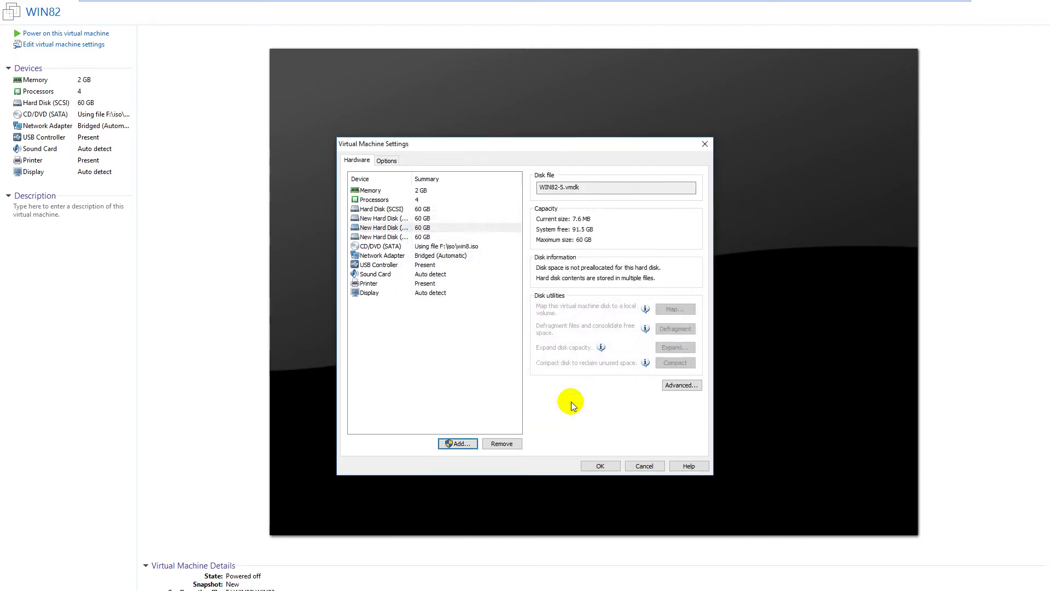
pyautogui.click(598, 465)
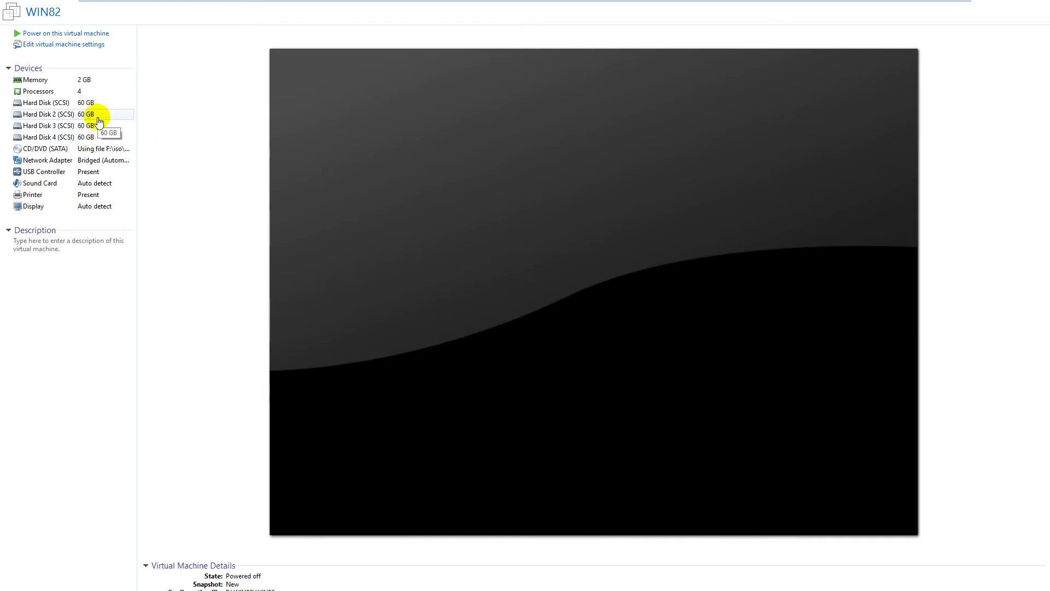
# Power on the virtual machine and sign in to its Windows desktop with the account password.
pyautogui.click(74, 33)
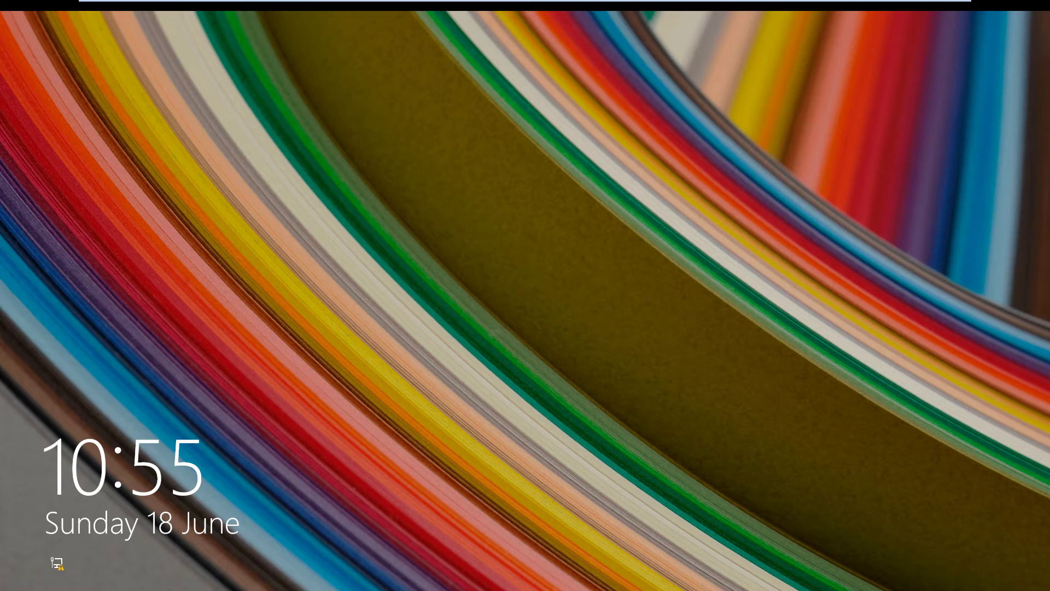
pyautogui.press('space')
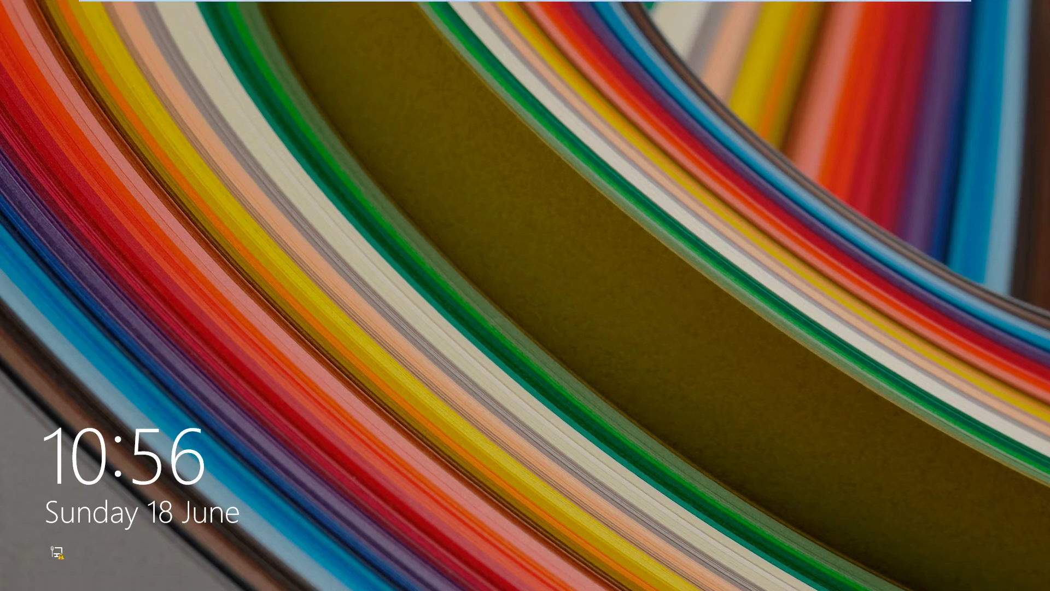
pyautogui.click(477, 287)
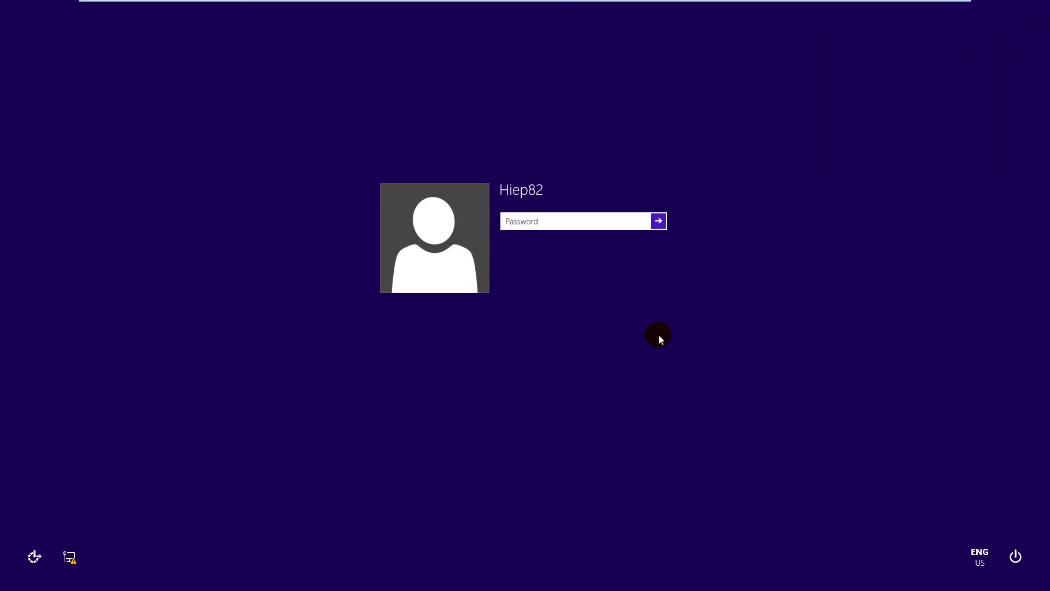
pyautogui.write('•••••••')
pyautogui.press('Return')
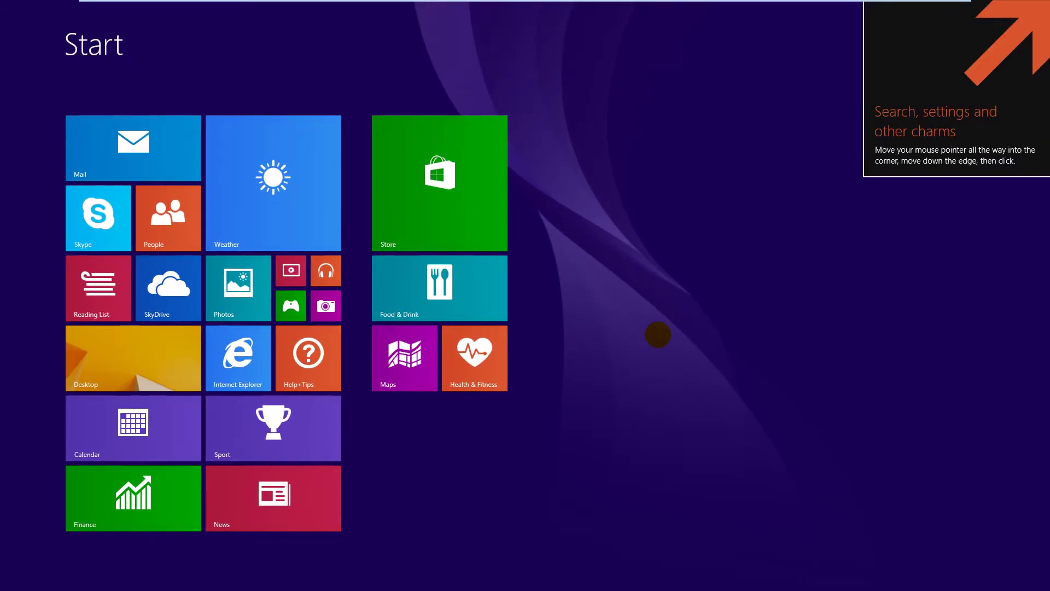
pyautogui.click(153, 355)
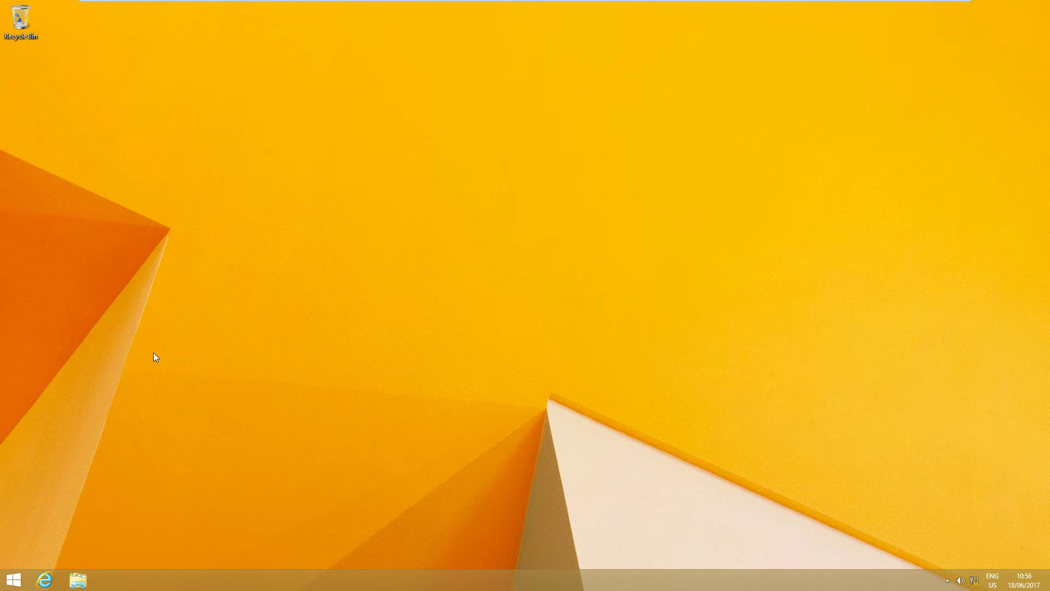
pyautogui.rightClick(455, 300)
pyautogui.click(492, 331)
pyautogui.rightClick(488, 325)
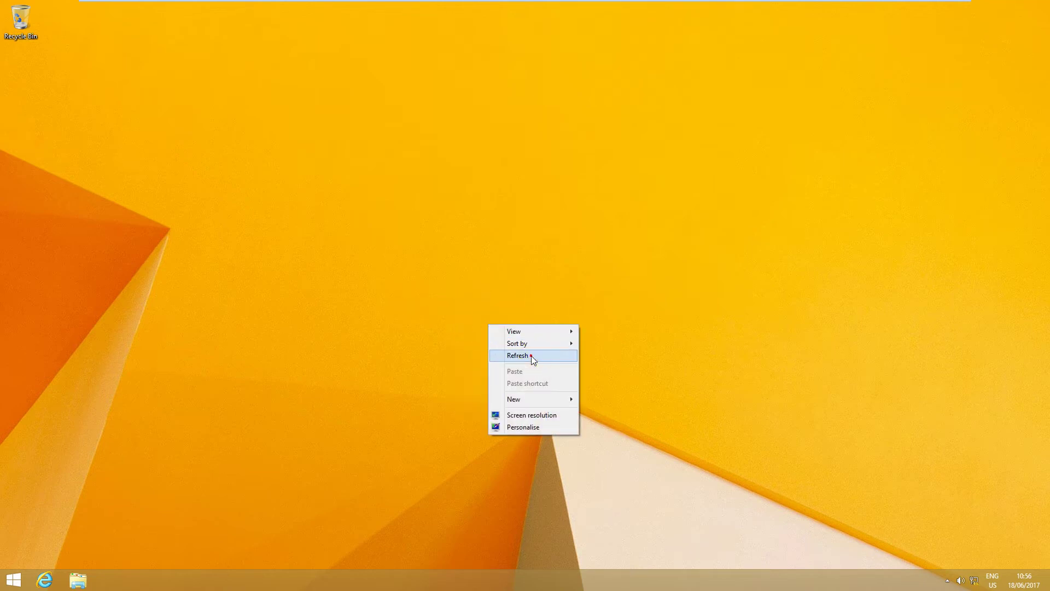
pyautogui.click(531, 355)
# Open Disk Management in a maximised Computer Management window.
pyautogui.rightClick(12, 585)
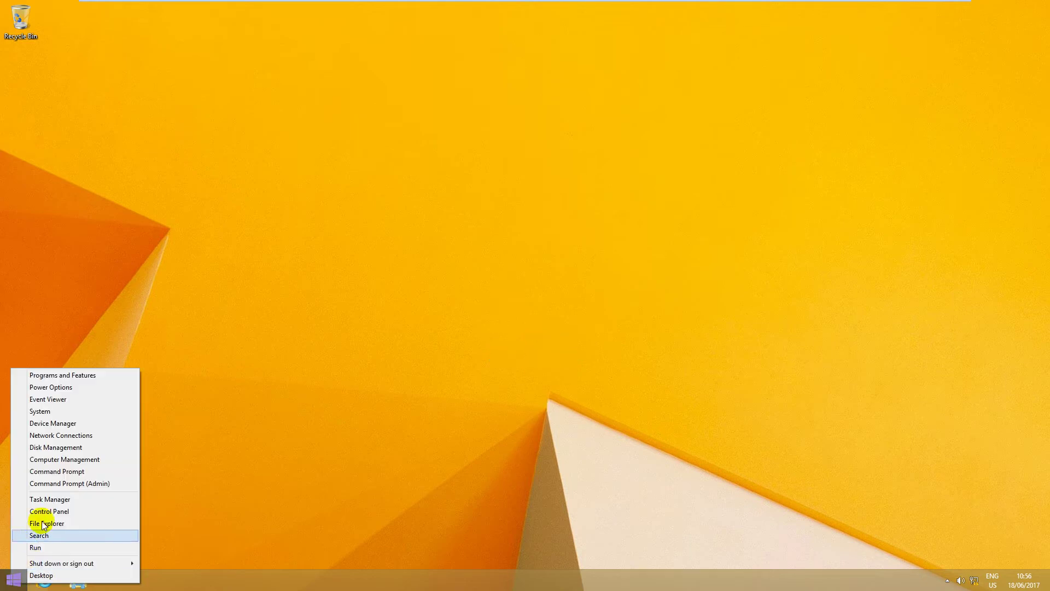
pyautogui.click(96, 458)
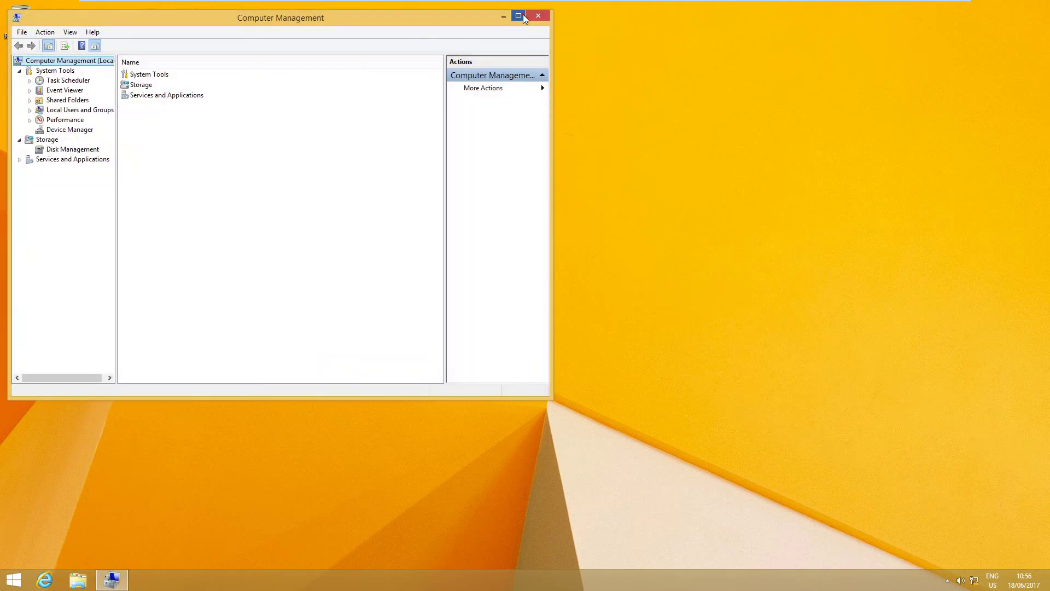
pyautogui.click(519, 16)
pyautogui.click(64, 137)
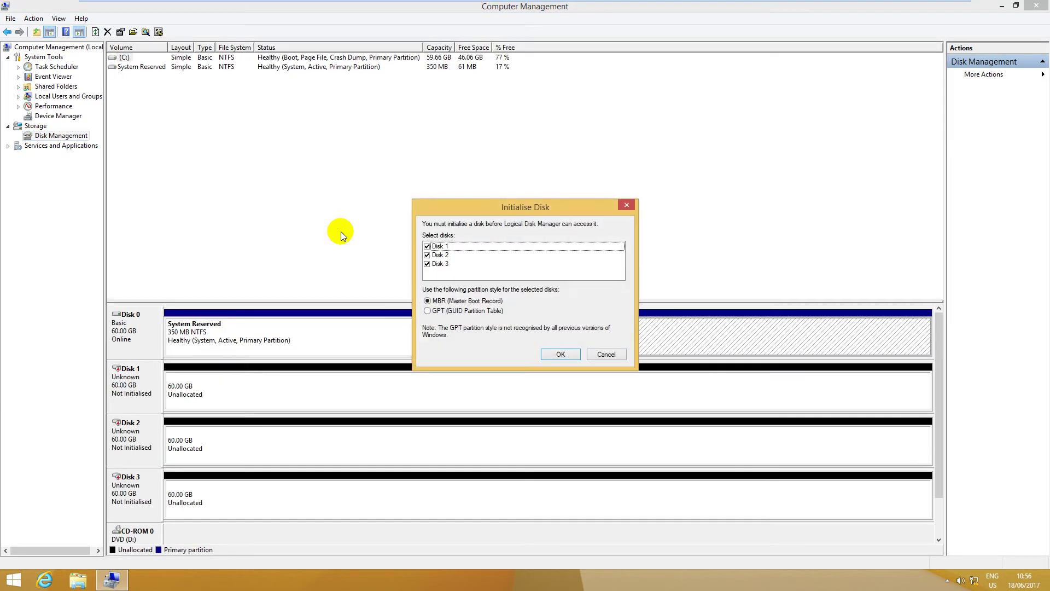
# Initialise Disk 1, Disk 2 and Disk 3 with the MBR (Master Boot Record) partition style and check their unallocated space.
pyautogui.moveTo(550, 210); pyautogui.dragTo(478, 139)
pyautogui.click(489, 283)
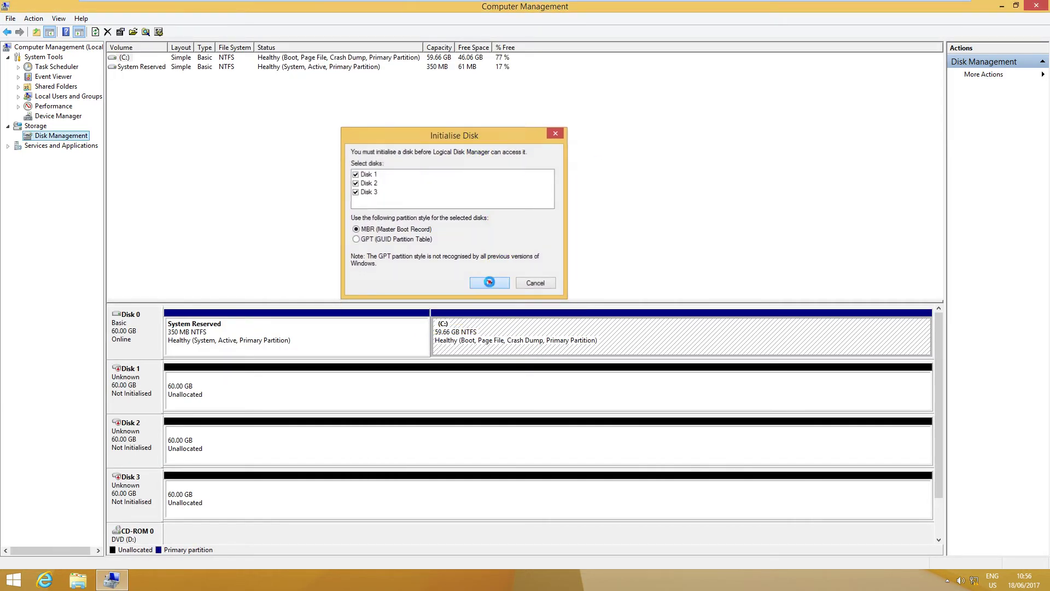
pyautogui.click(225, 379)
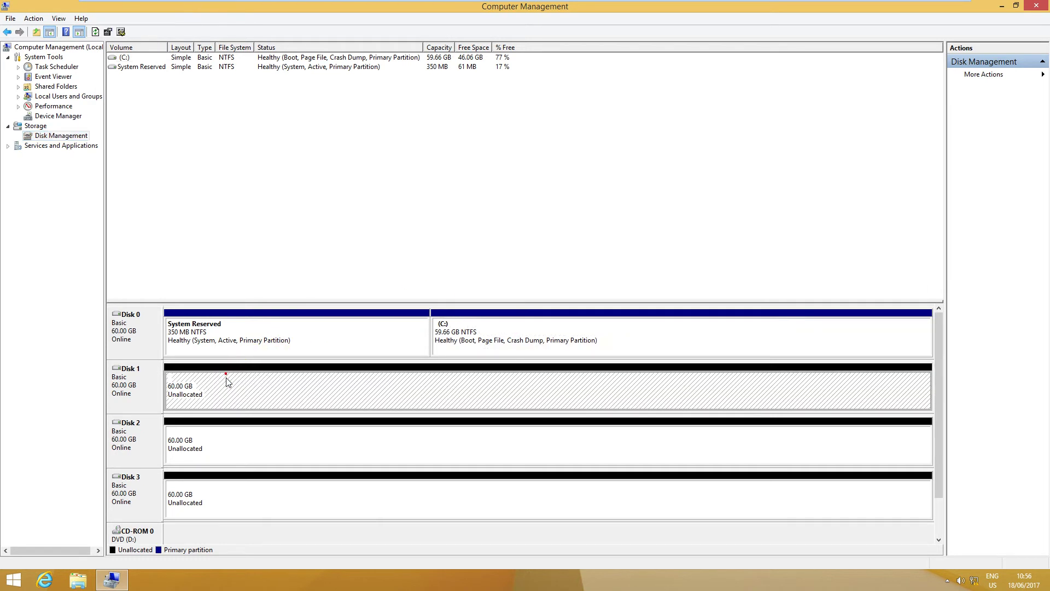
pyautogui.click(214, 442)
pyautogui.click(210, 494)
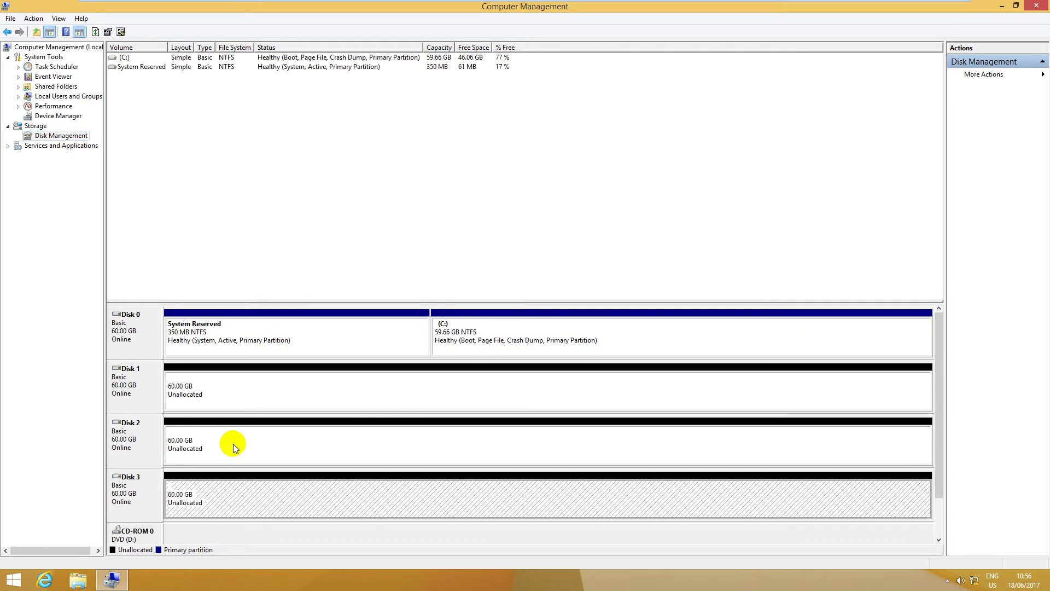
# Open the Control Panel maximised, show its items as small icons and go to Storage Spaces.
pyautogui.rightClick(13, 578)
pyautogui.click(70, 508)
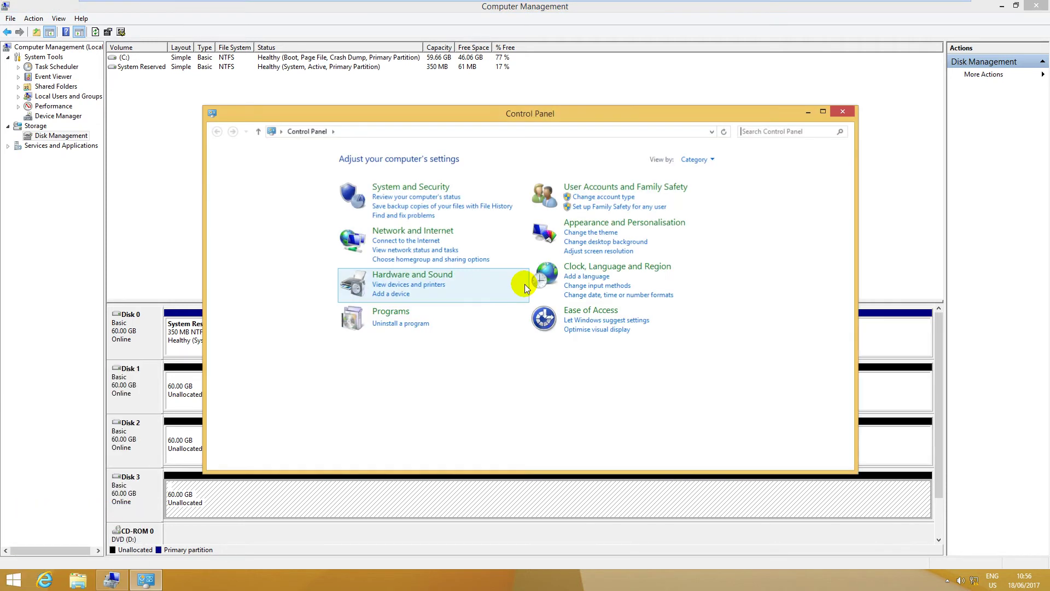
pyautogui.click(830, 130)
pyautogui.click(830, 116)
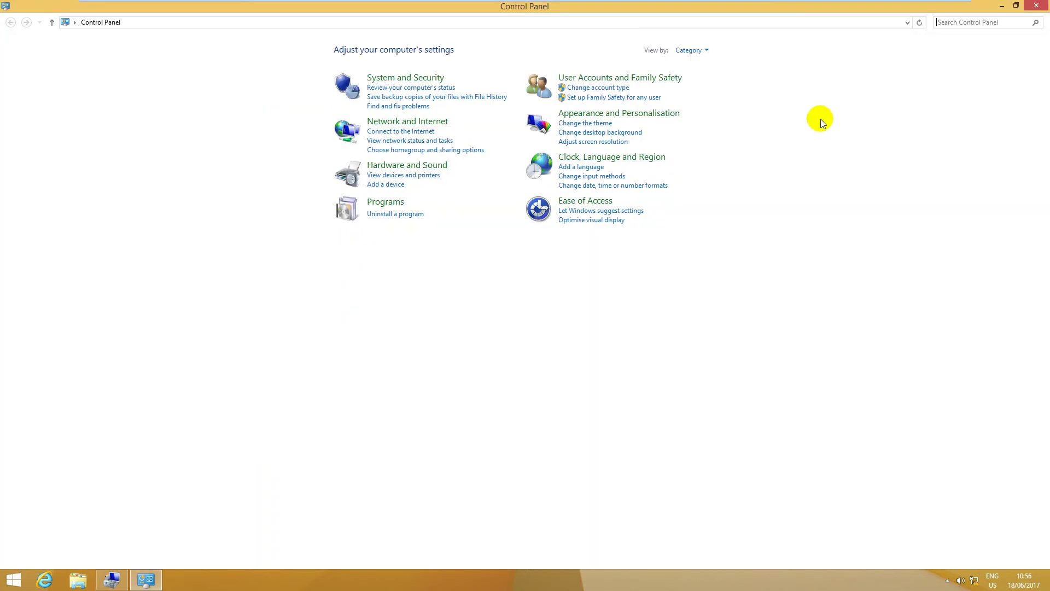
pyautogui.click(704, 50)
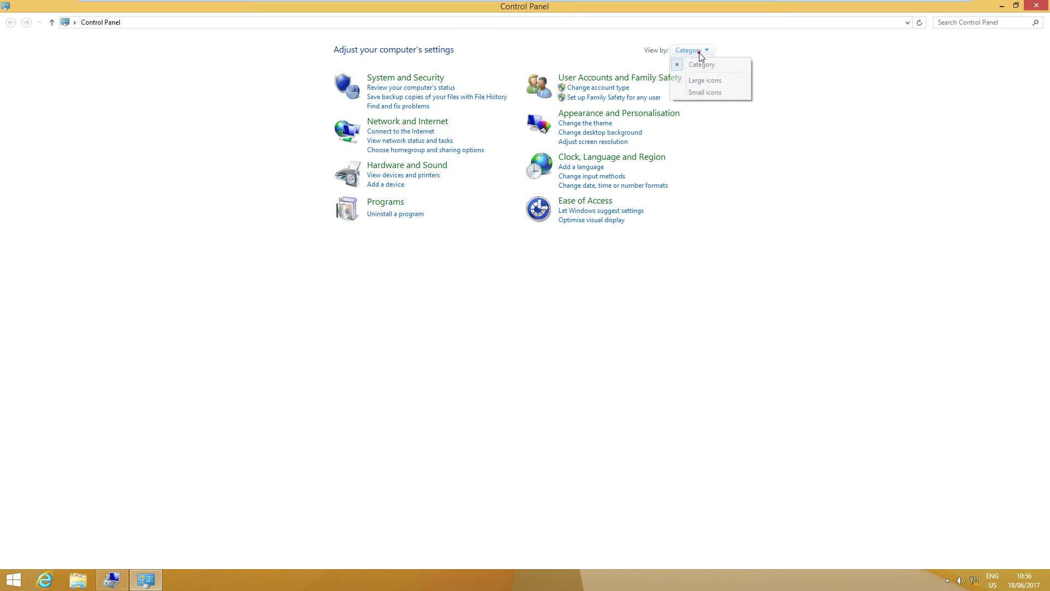
pyautogui.click(705, 92)
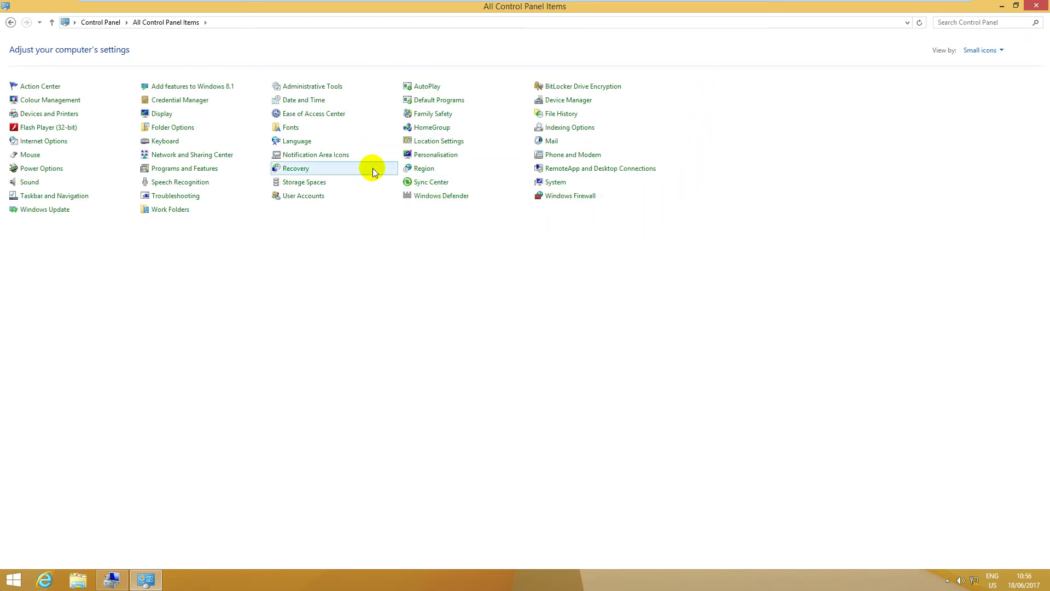
pyautogui.click(331, 183)
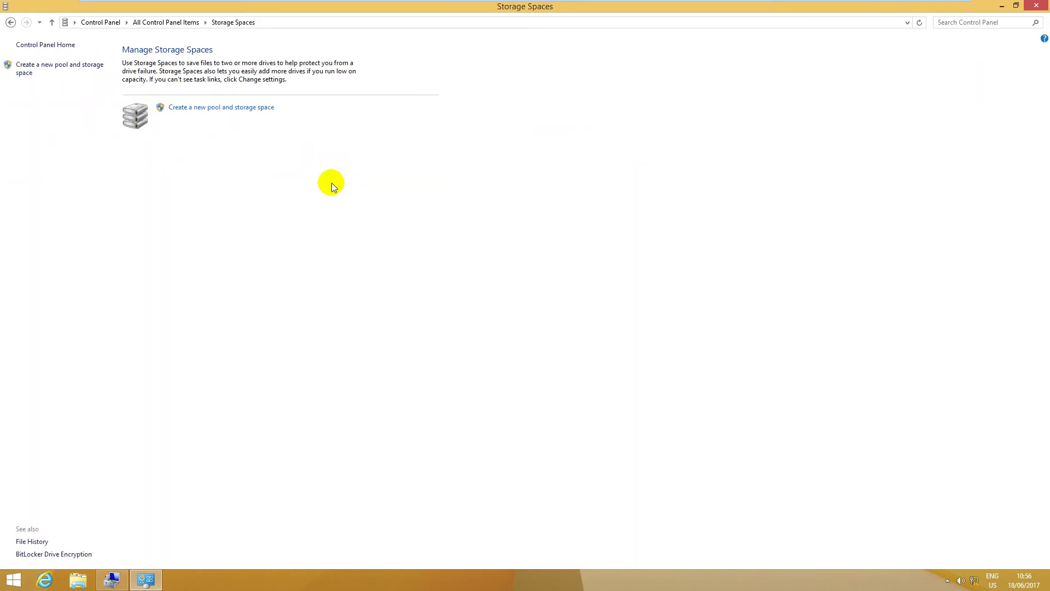
# Start a new pool and storage space, allow the Storage Spaces changes and create the pool from the three added disks.
pyautogui.click(253, 108)
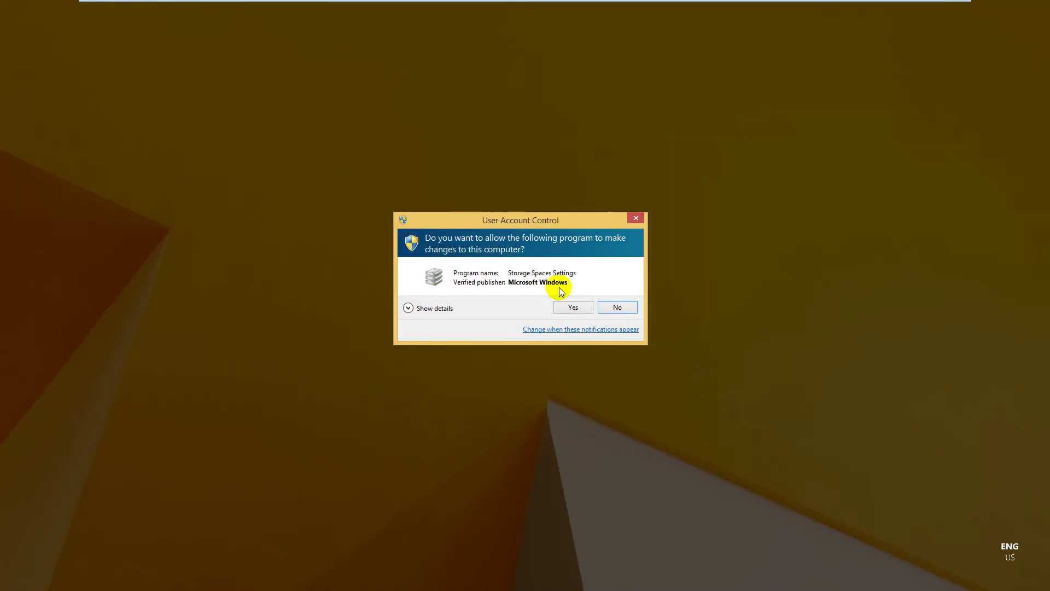
pyautogui.click(572, 307)
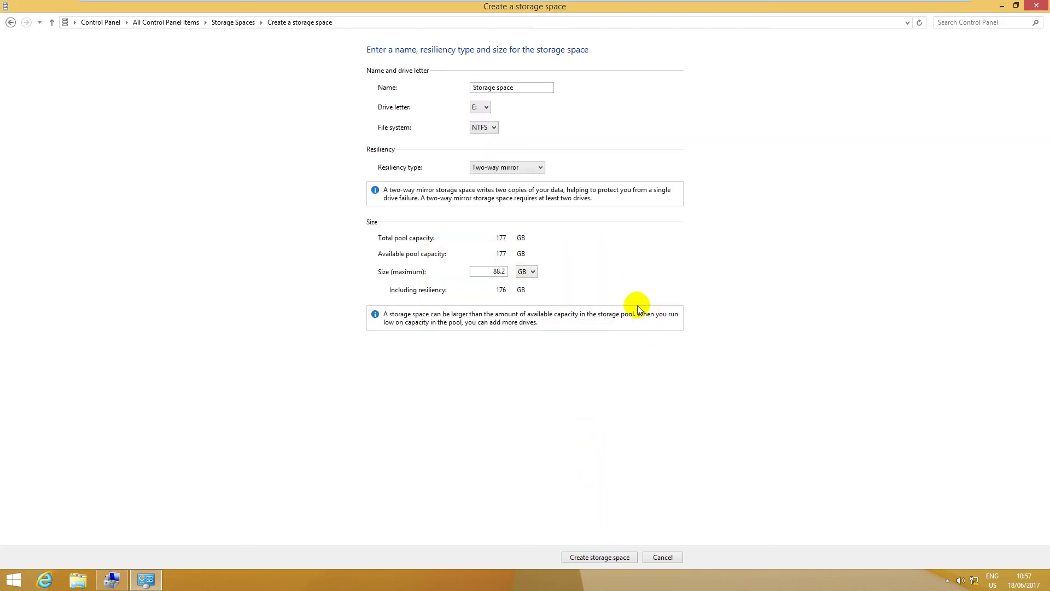
# Name the storage space DATA and keep drive letter E: and the NTFS file system.
pyautogui.tripleClick(533, 92)
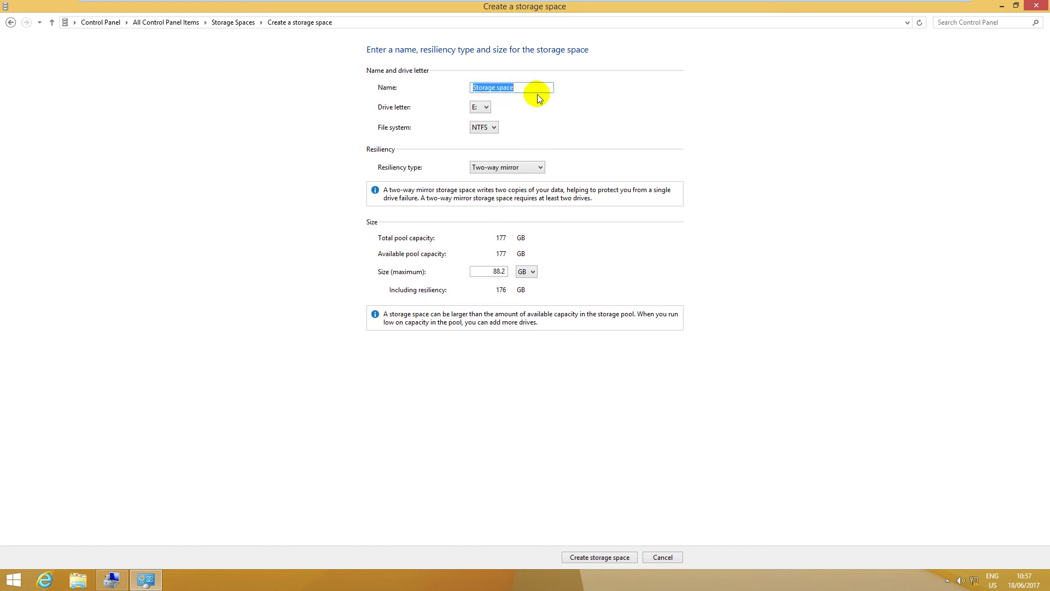
pyautogui.write('DAT')
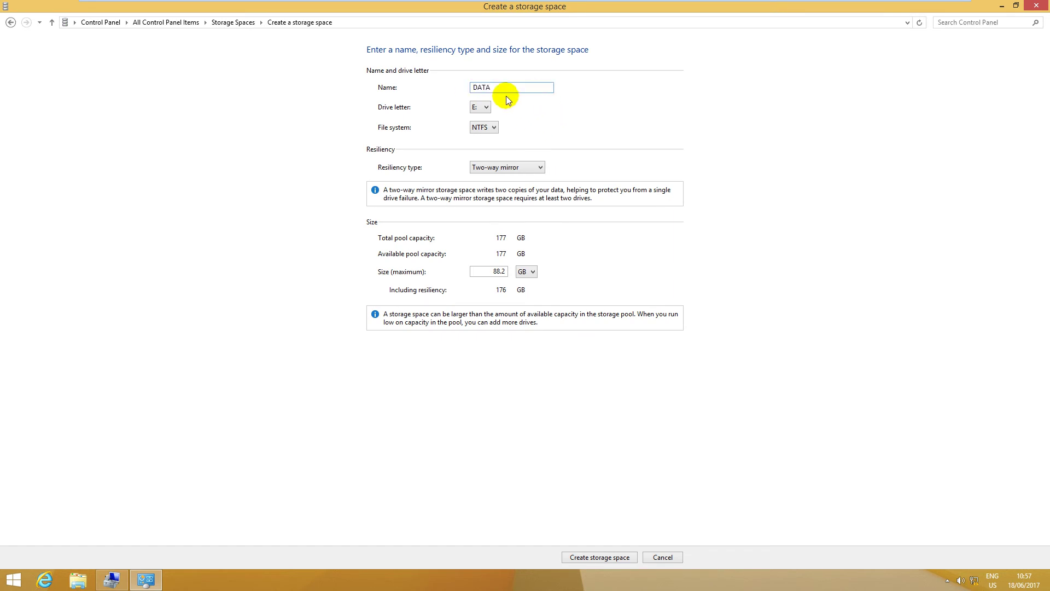
pyautogui.write('A')
pyautogui.click(485, 105)
pyautogui.click(485, 105)
pyautogui.click(496, 129)
# Choose Two-way mirror as the storage space's resiliency type and set its maximum size to 30 GB.
pyautogui.click(518, 168)
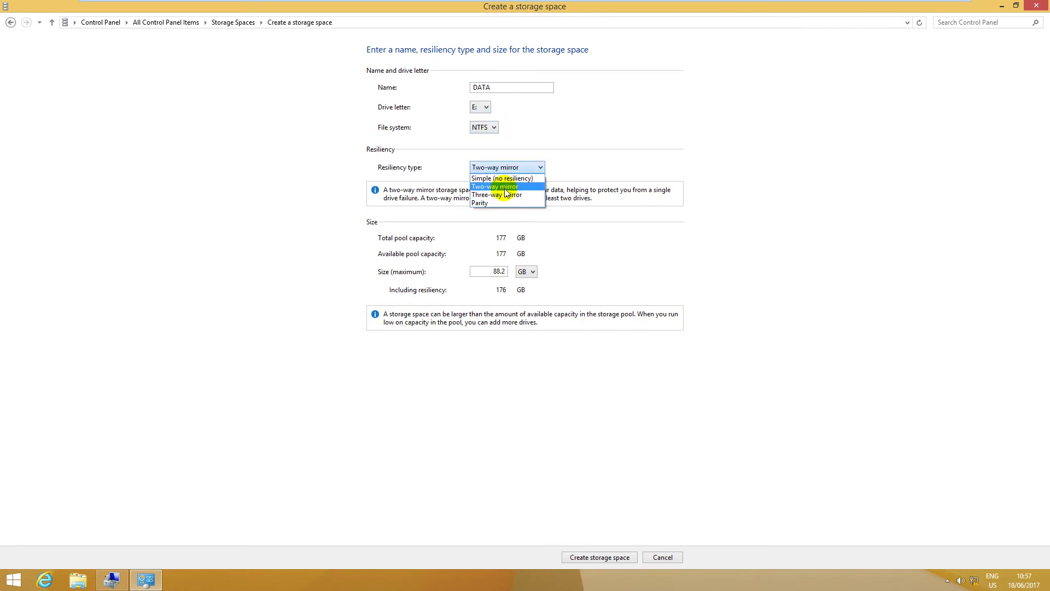
pyautogui.click(506, 186)
pyautogui.doubleClick(487, 269)
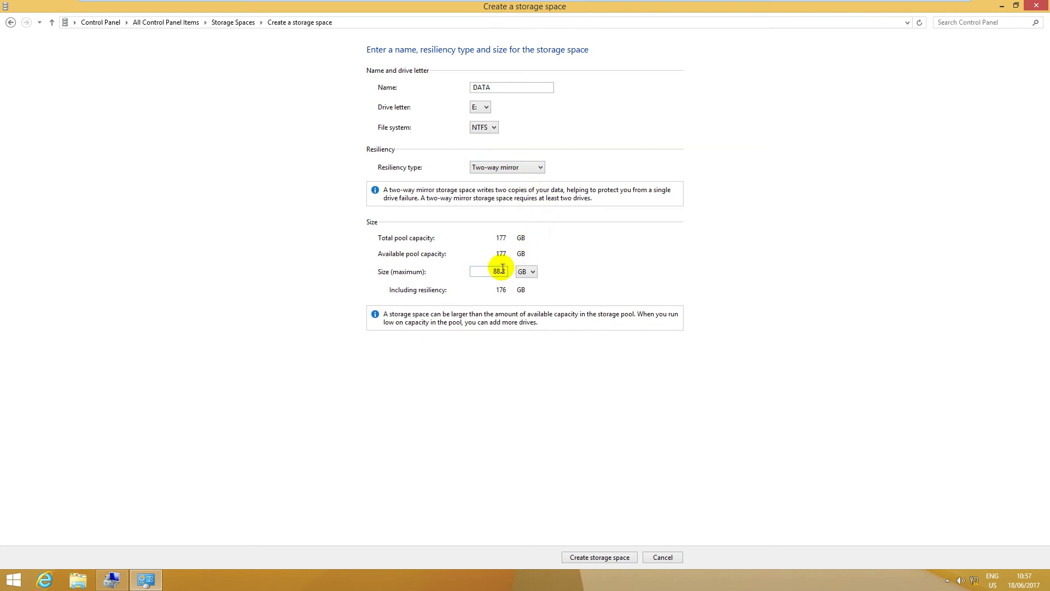
pyautogui.write('30')
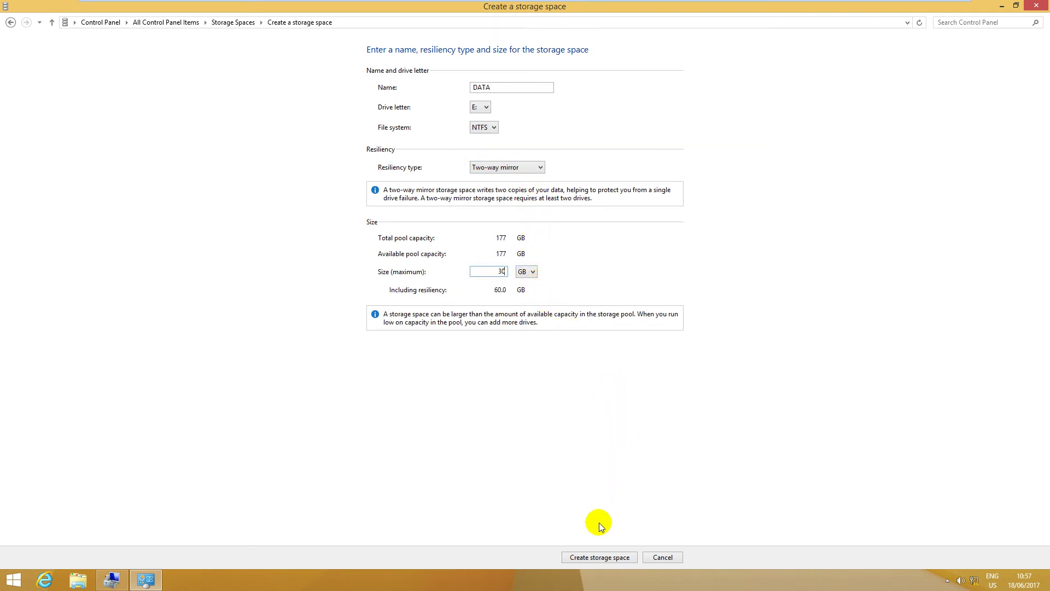
# Create the DATA storage space and expand the pool's list of physical drives.
pyautogui.click(598, 557)
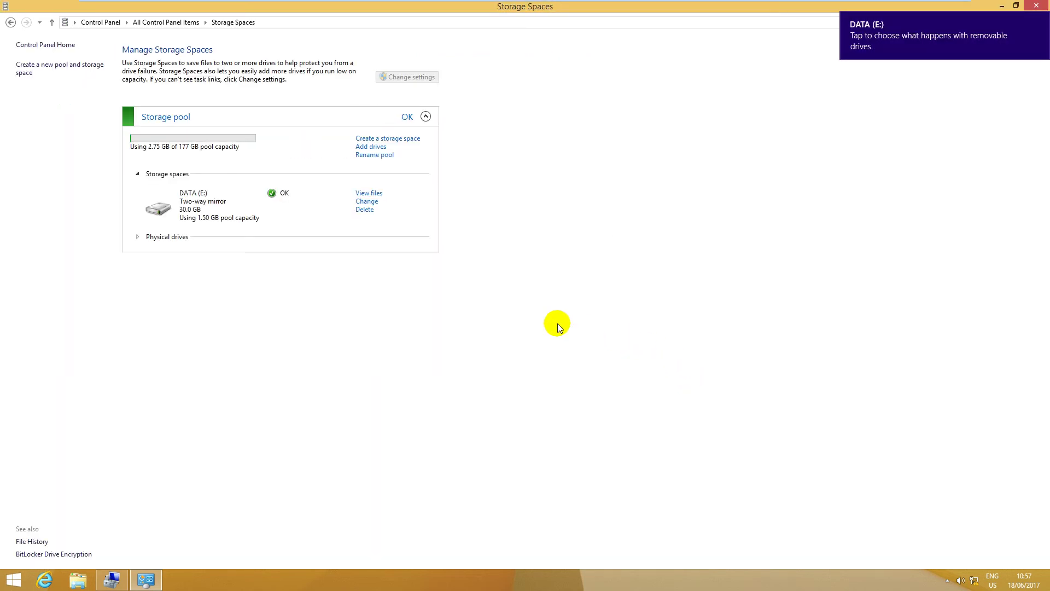
pyautogui.click(139, 238)
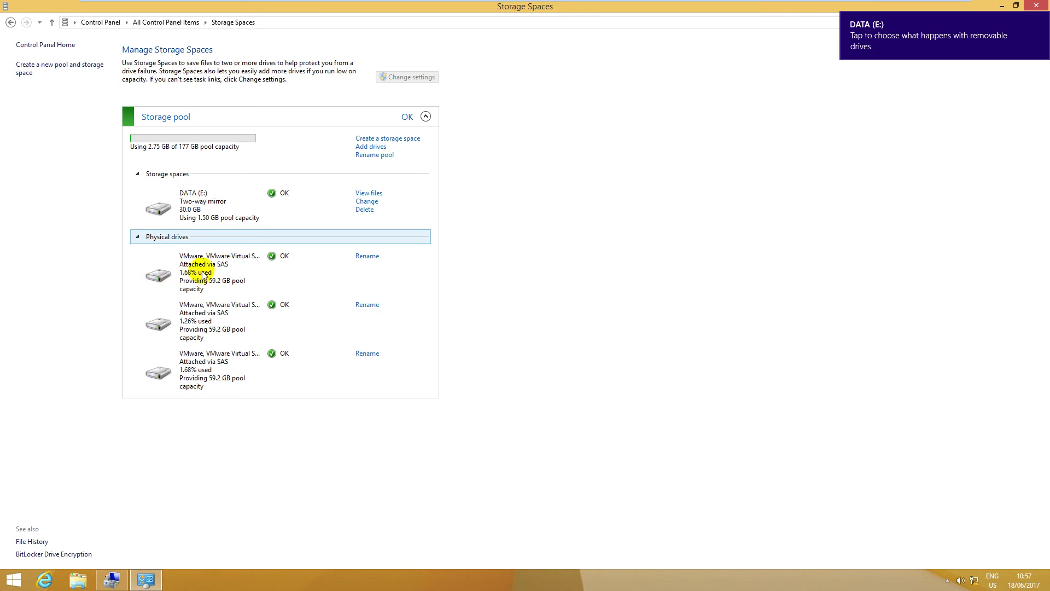
pyautogui.click(226, 202)
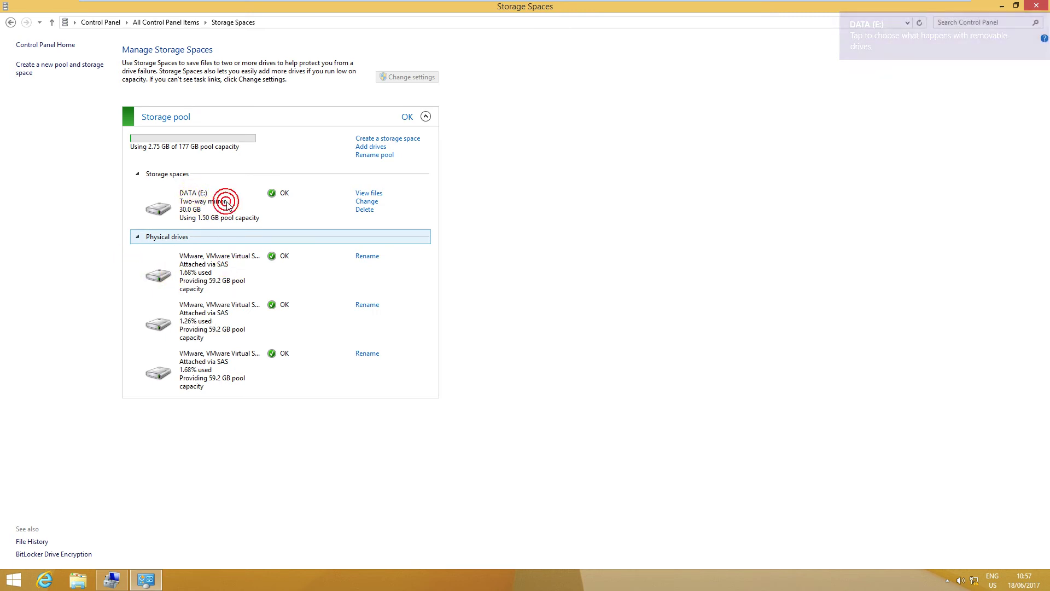
# Check the DATA (E:) drive under This PC in File Explorer and return to the Storage Spaces window.
pyautogui.click(79, 580)
pyautogui.click(681, 280)
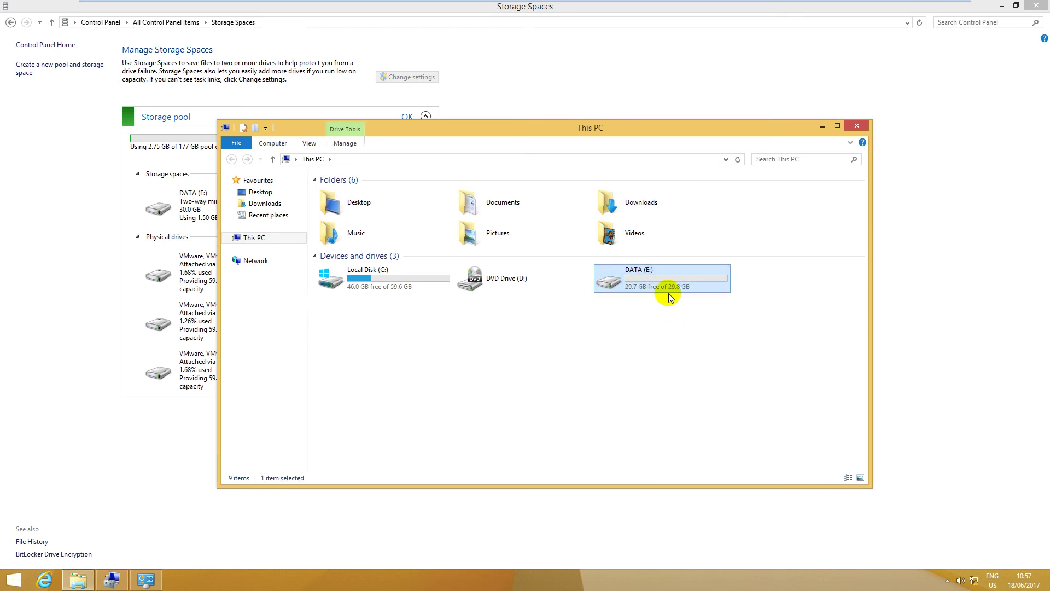
pyautogui.click(92, 276)
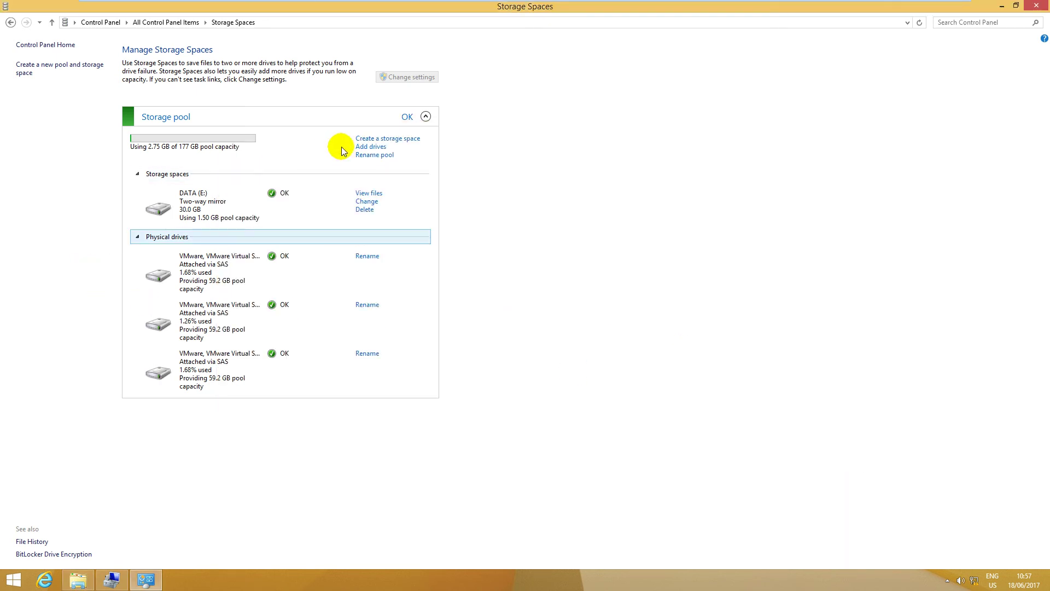
# Start another storage space in the same pool, name it SETUP and keep drive letter F:.
pyautogui.click(413, 140)
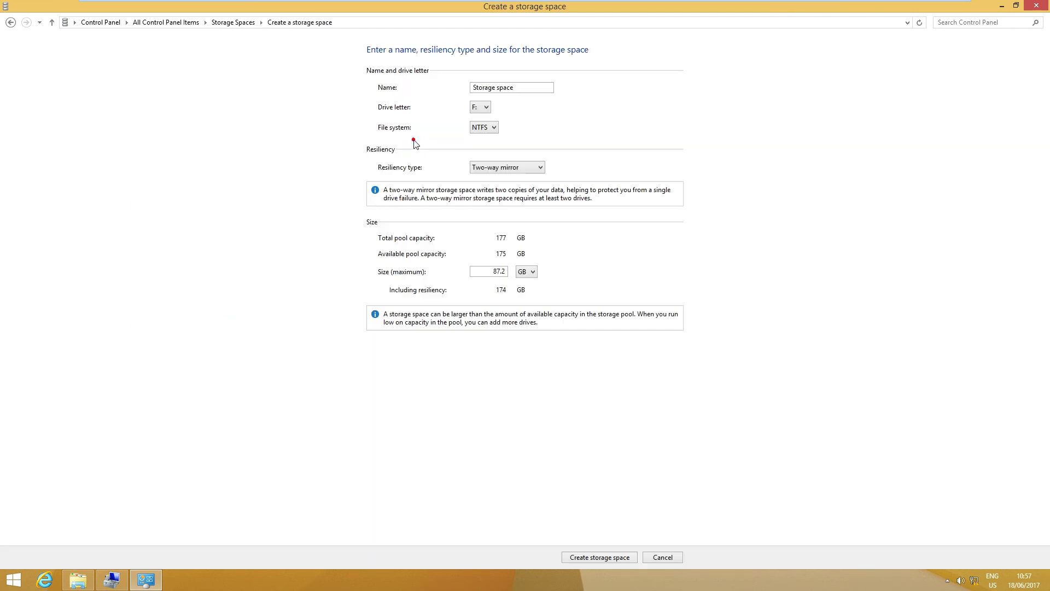
pyautogui.tripleClick(520, 88)
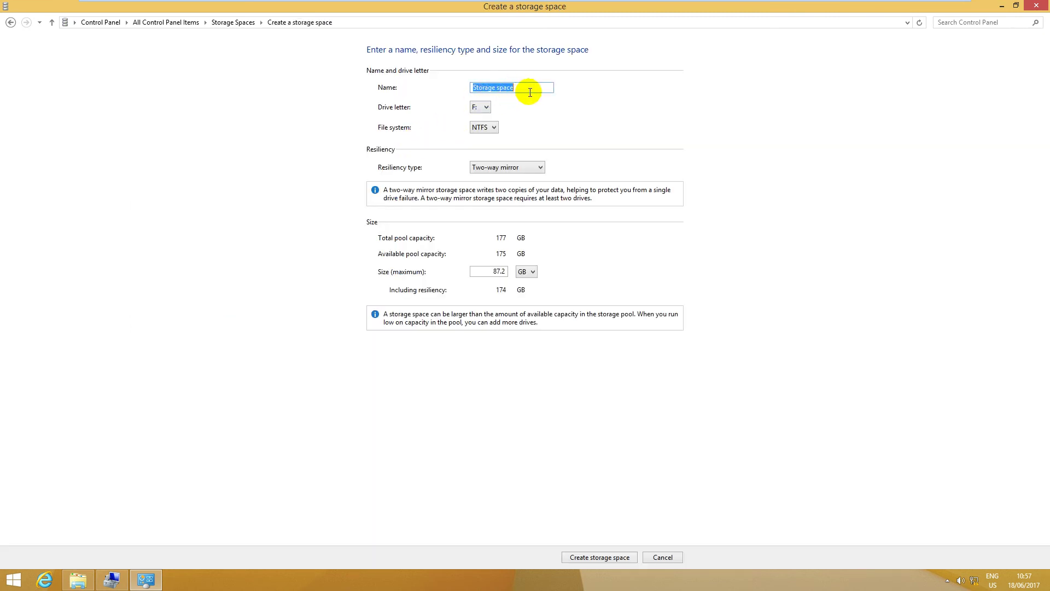
pyautogui.write('SET')
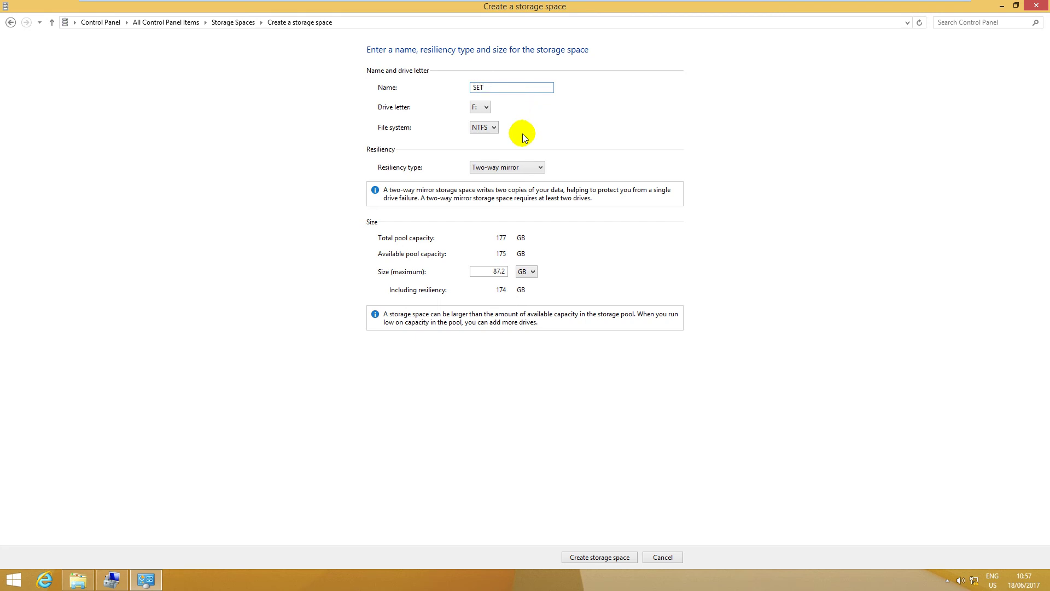
pyautogui.write('UP')
pyautogui.click(482, 107)
pyautogui.click(483, 107)
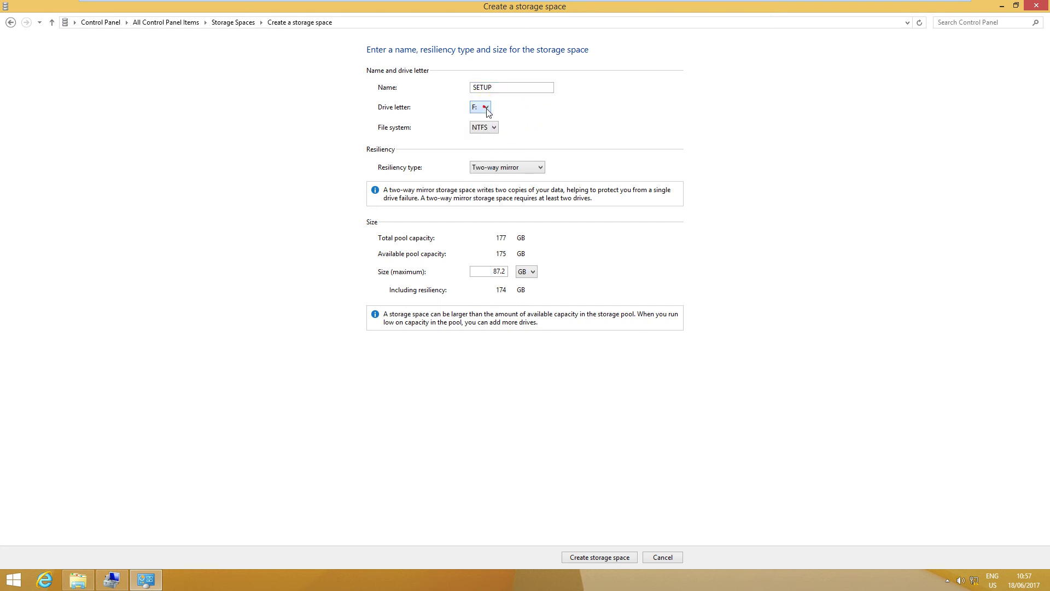
# Keep Two-way mirror as the resiliency type, set the maximum size to 40 GB and create the SETUP storage space.
pyautogui.click(512, 167)
pyautogui.click(521, 166)
pyautogui.doubleClick(488, 271)
pyautogui.write('40')
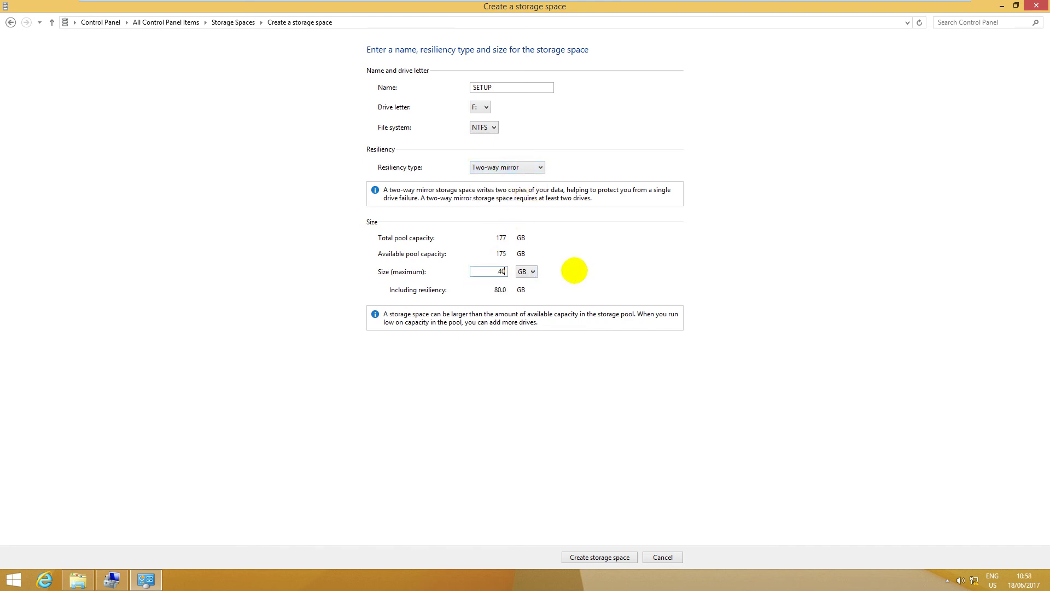
pyautogui.click(620, 558)
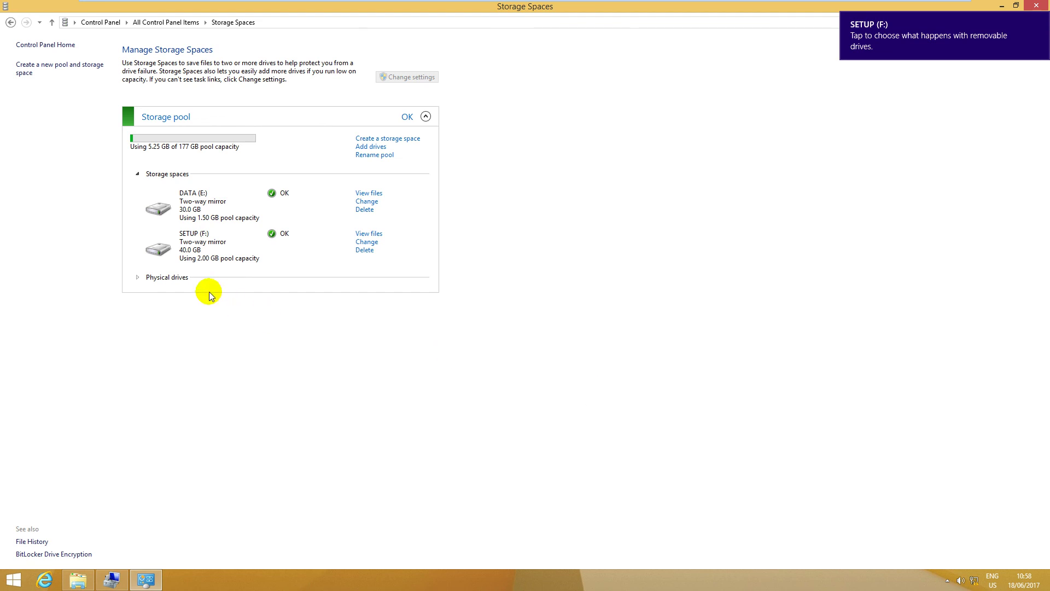
# Expand the pool's physical drives, dismissing the Windows Update notice, and check the SETUP (F:) drive under This PC in File Explorer.
pyautogui.click(143, 278)
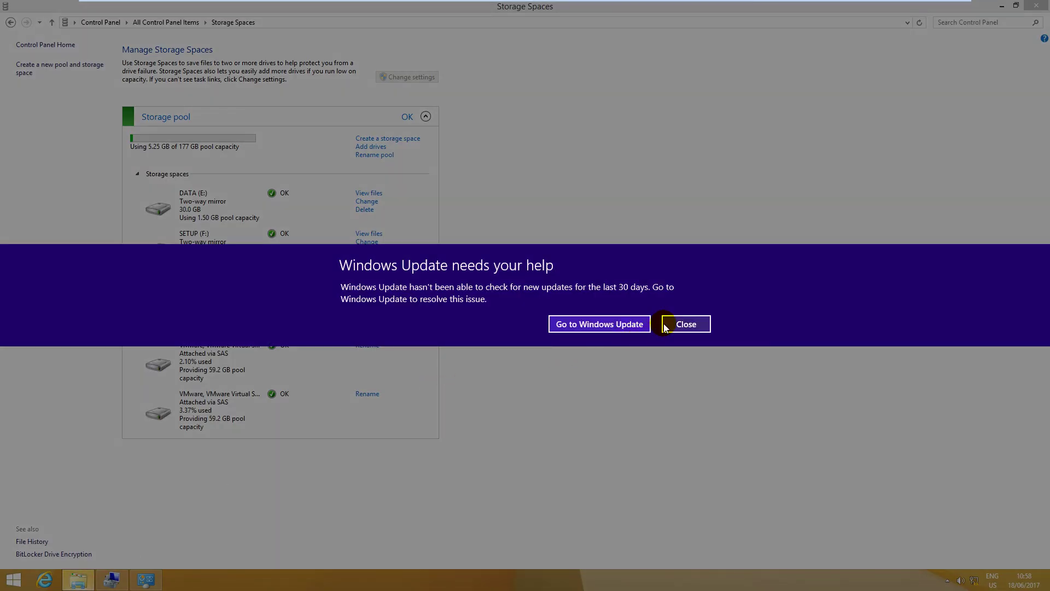
pyautogui.click(665, 325)
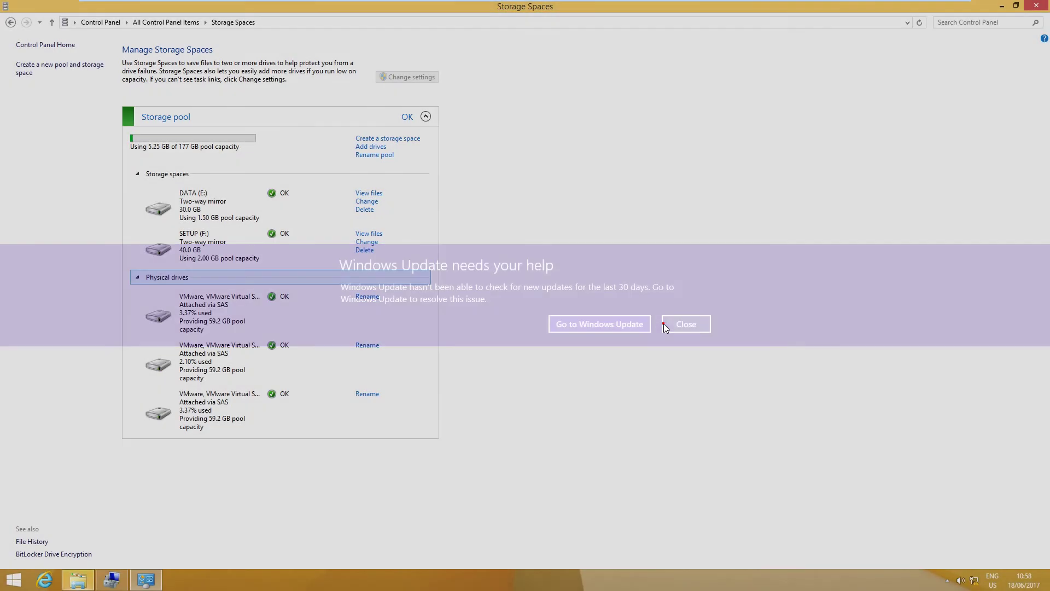
pyautogui.click(79, 581)
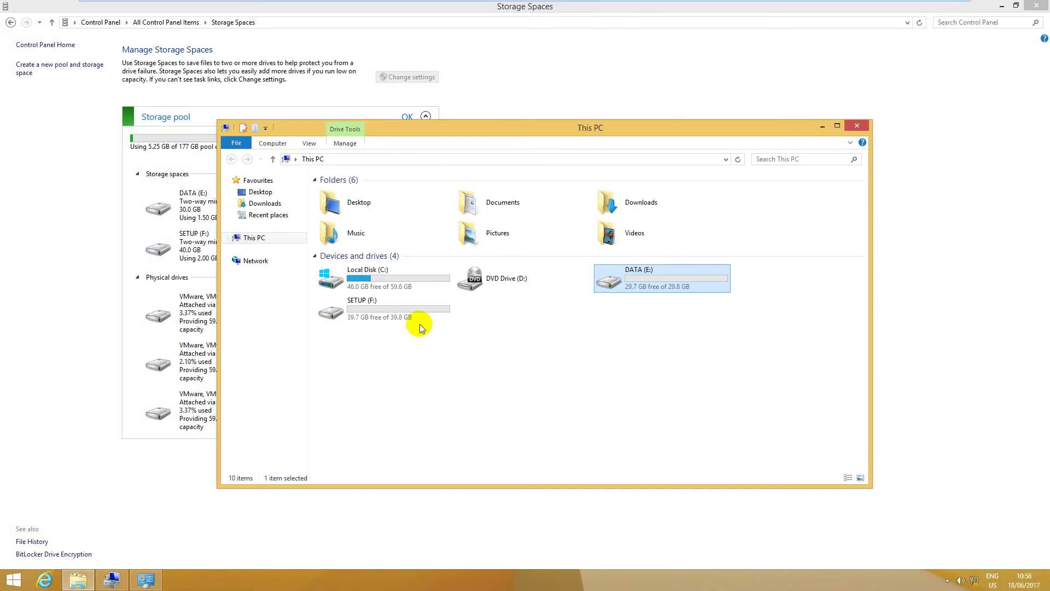
pyautogui.click(415, 310)
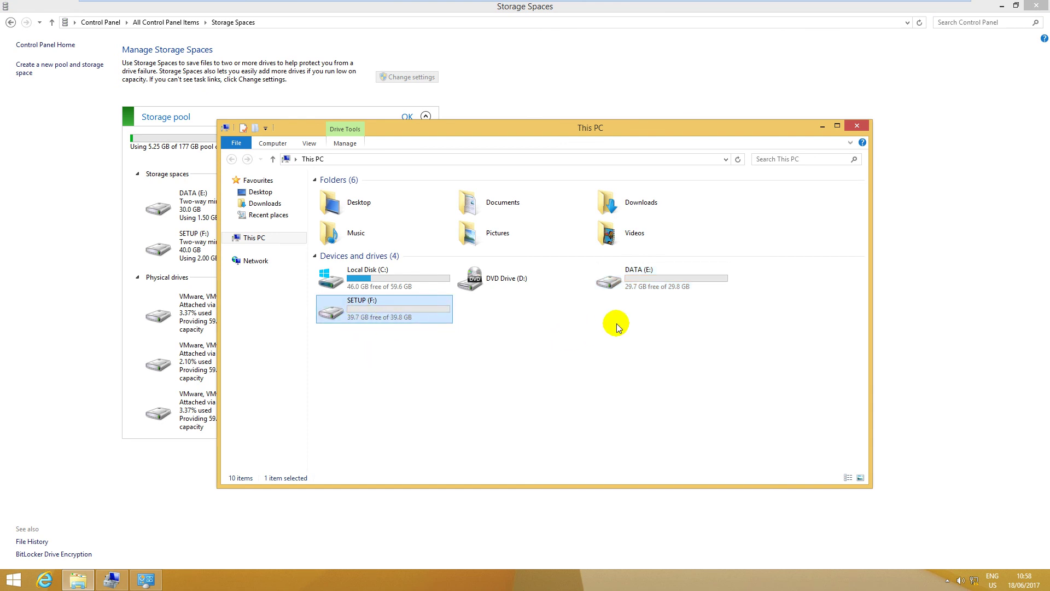